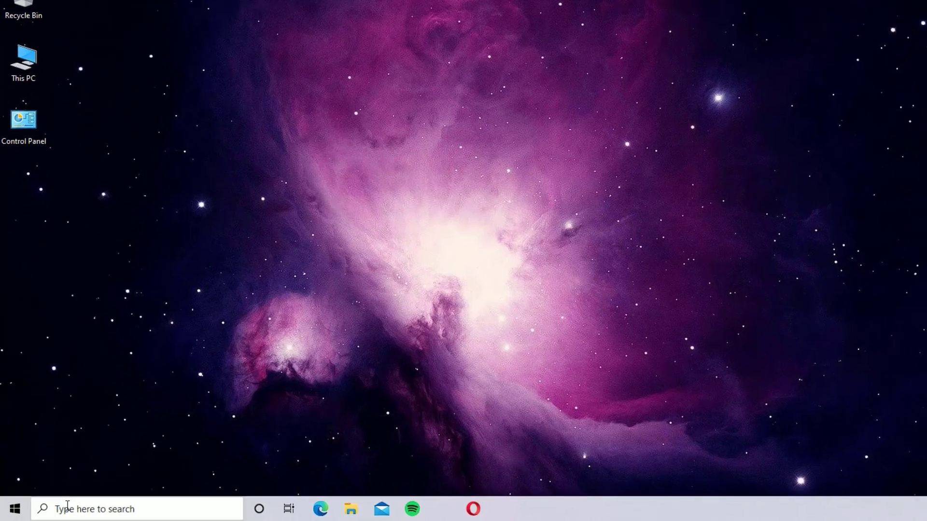
Search for 'device' and launch Device Manager
left_click(67, 505)
type("de")
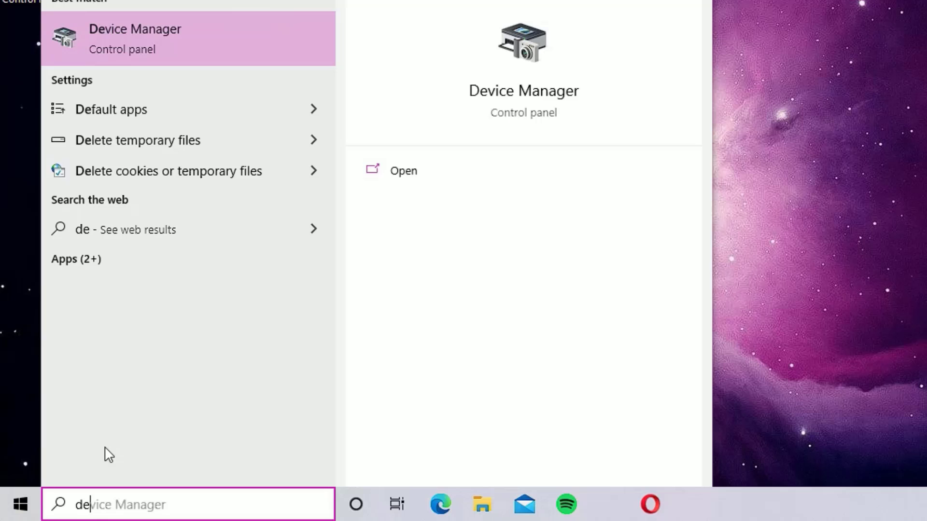
type("vice")
key("Return")
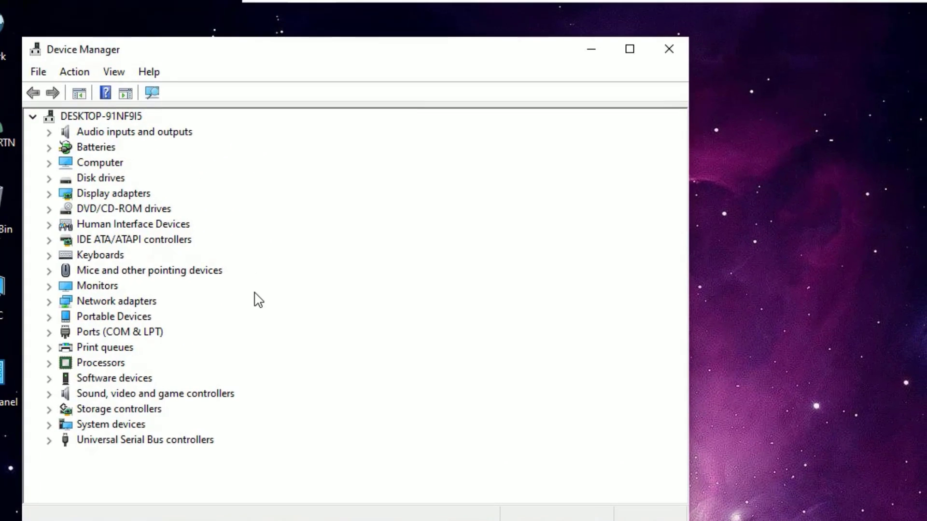
Expand Keyboards and start Update driver for the Standard PS/2 Keyboard
double_click(91, 257)
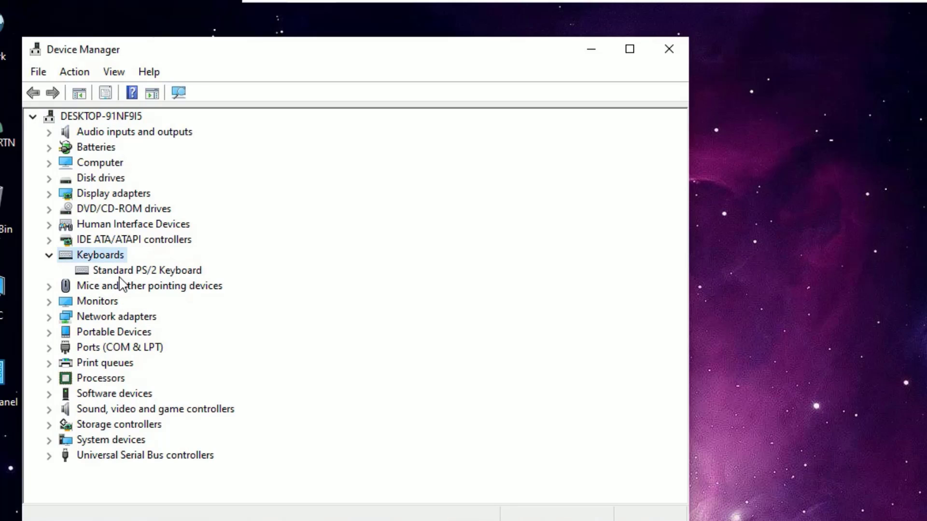
left_click(121, 273)
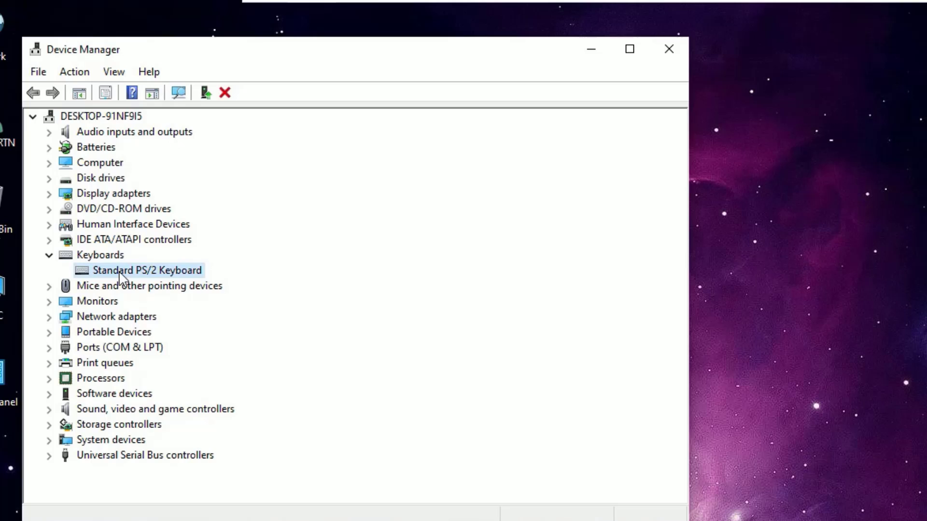
right_click(121, 276)
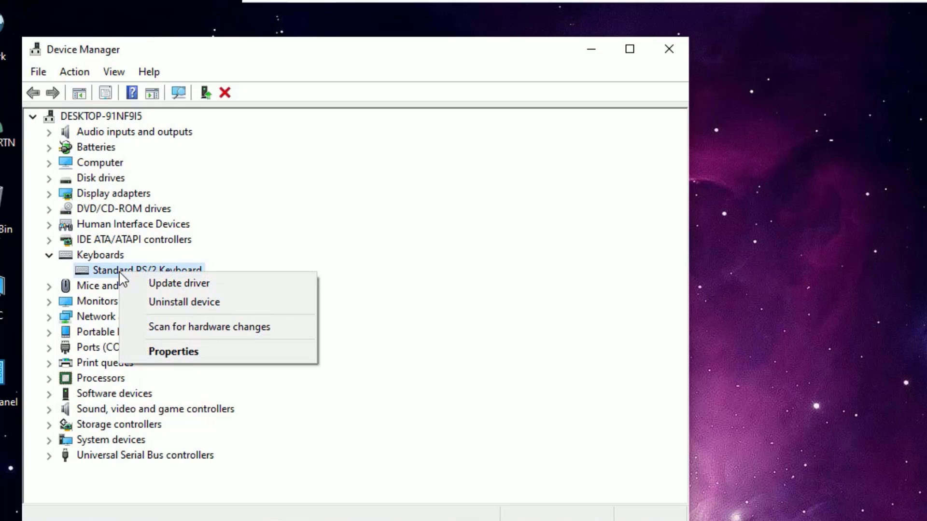
left_click(160, 283)
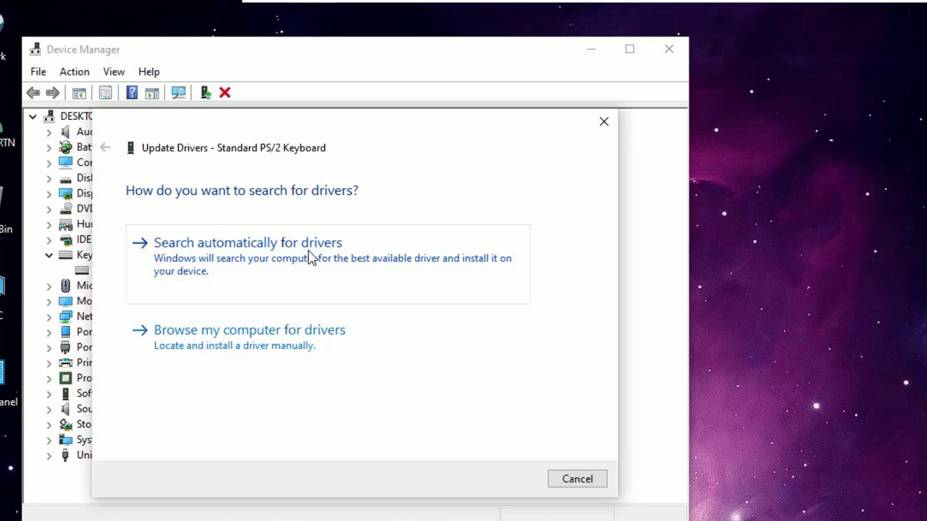
Install the Standard PS/2 Keyboard driver from the computer's available drivers list and close the wizard
left_click(193, 357)
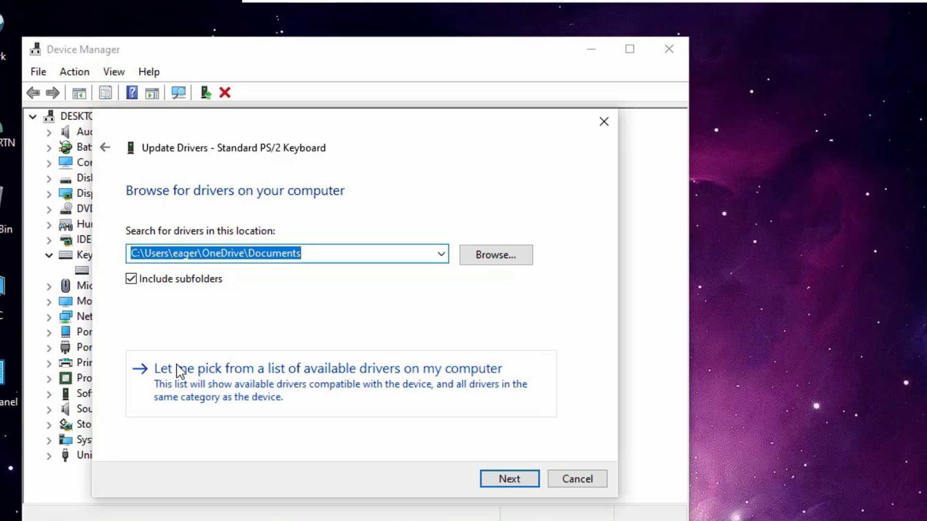
left_click(345, 404)
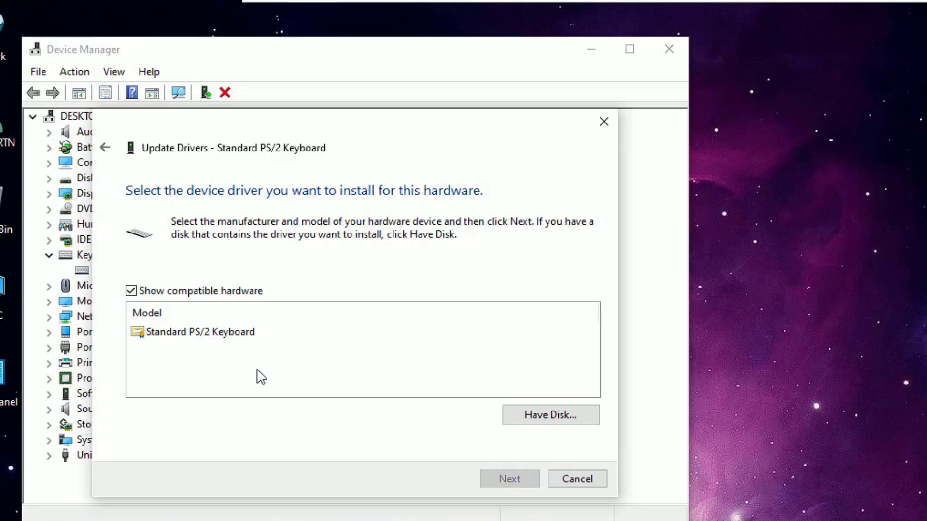
left_click(230, 336)
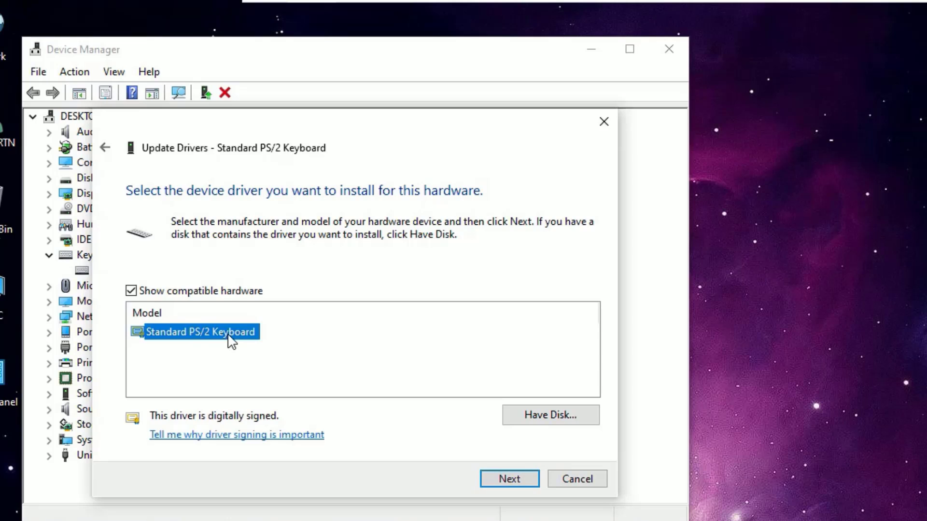
left_click(502, 478)
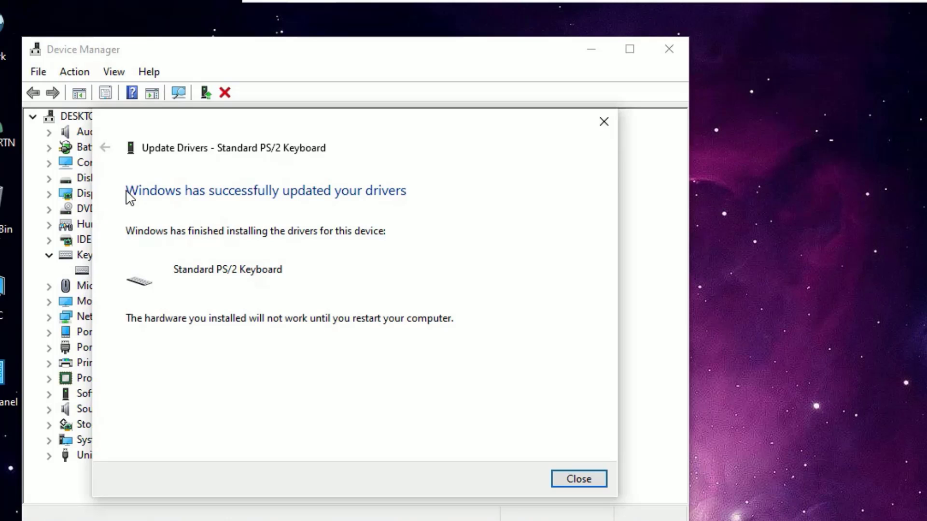
left_click(569, 484)
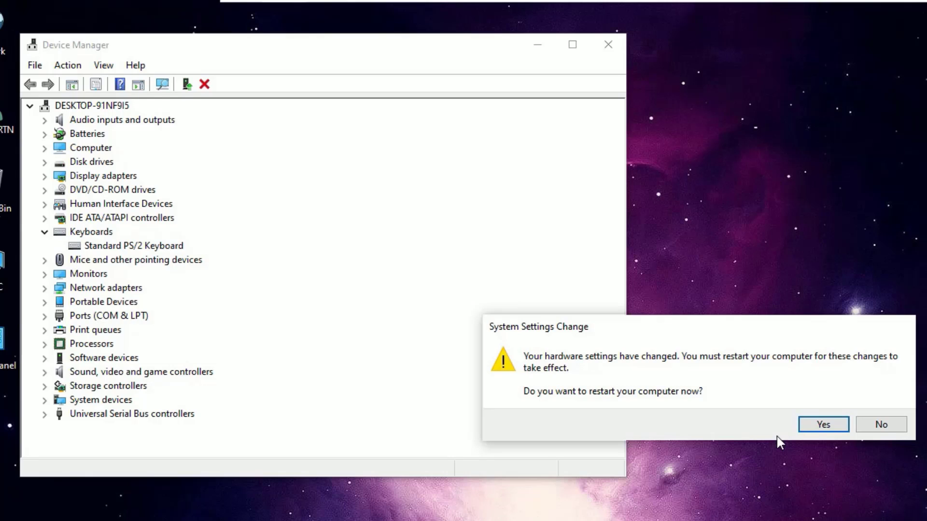
Skip the restart, uninstall the Standard PS/2 Keyboard device, decline restarting, and close Device Manager
key("Escape")
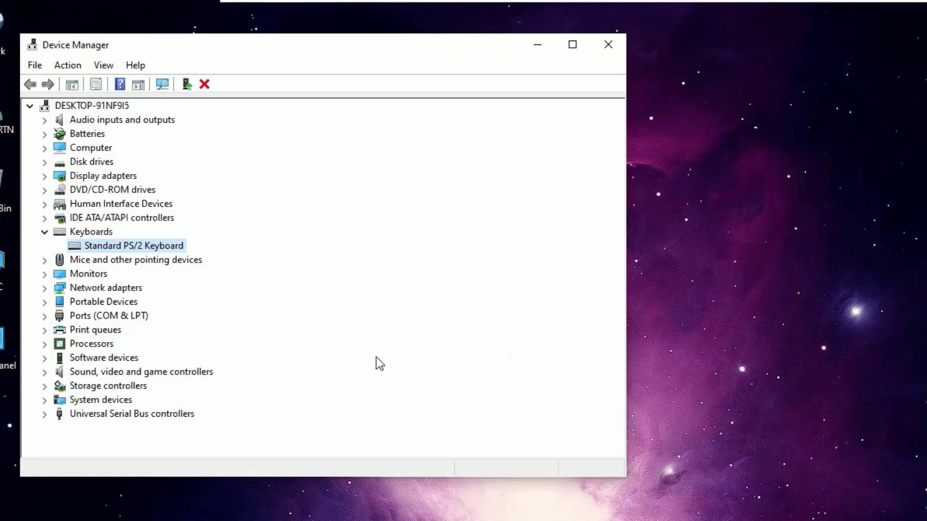
right_click(107, 249)
left_click(138, 273)
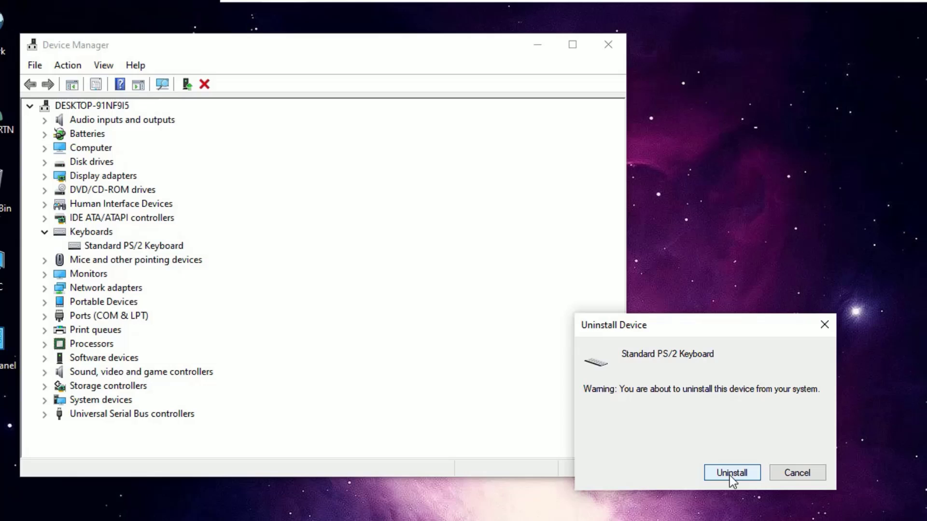
left_click(729, 476)
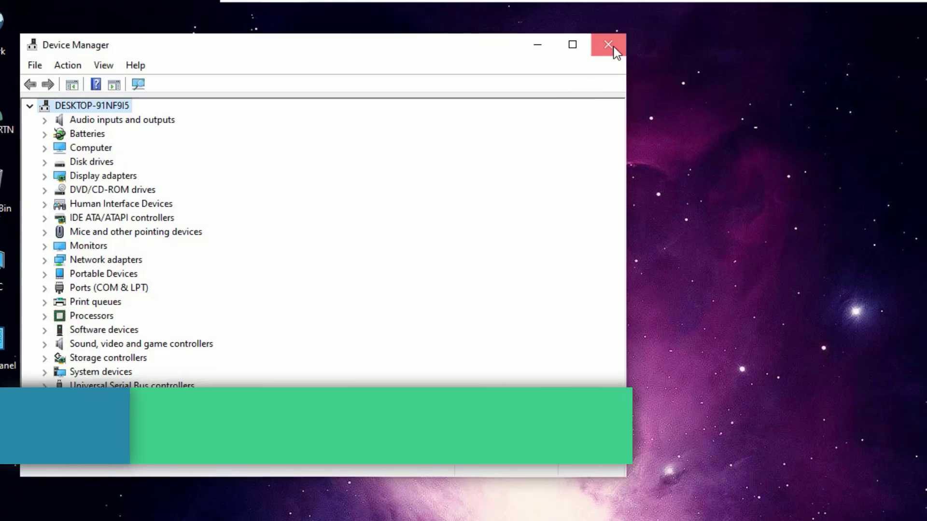
left_click(607, 44)
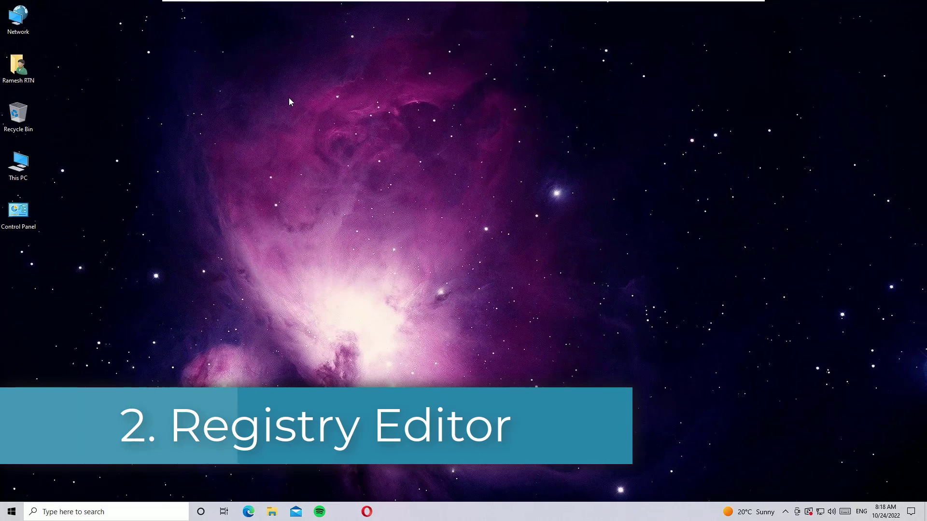
Open the Run dialog from search and enter 'regedit' in the Open box
left_click(102, 514)
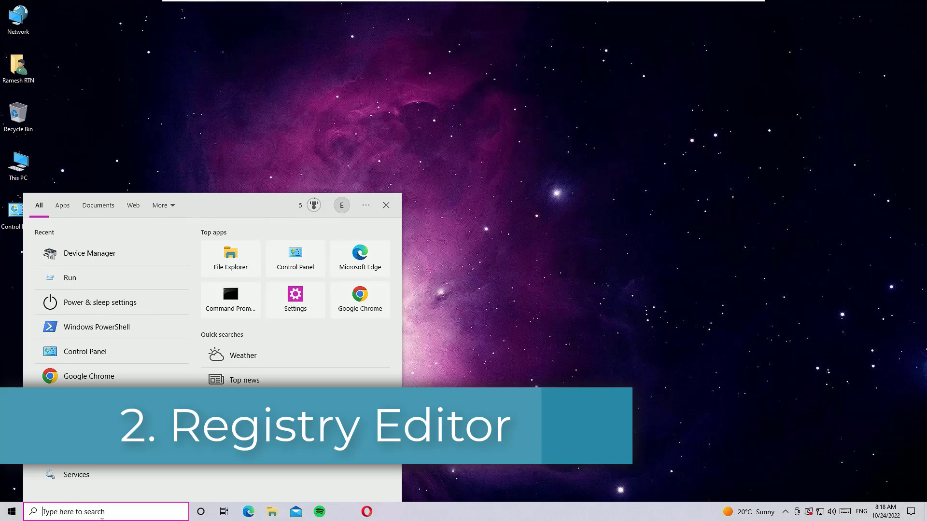
type("ru")
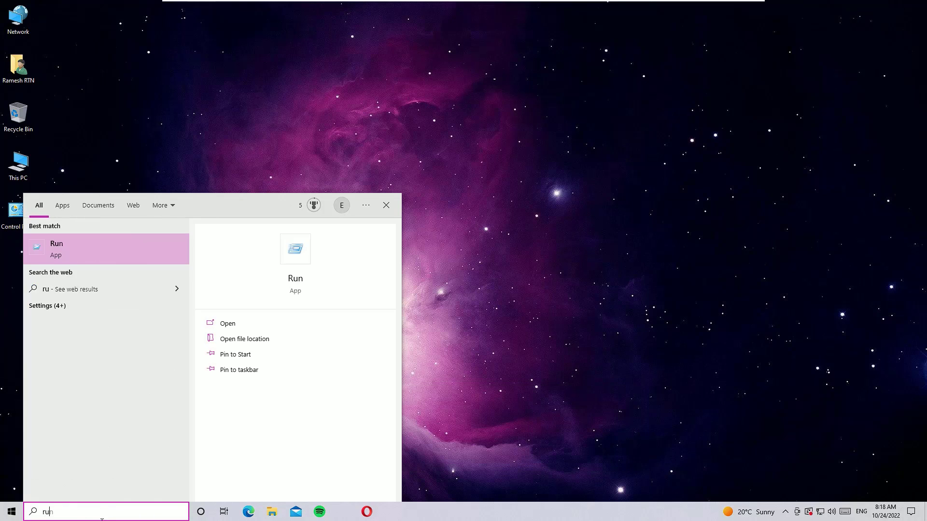
key("Return")
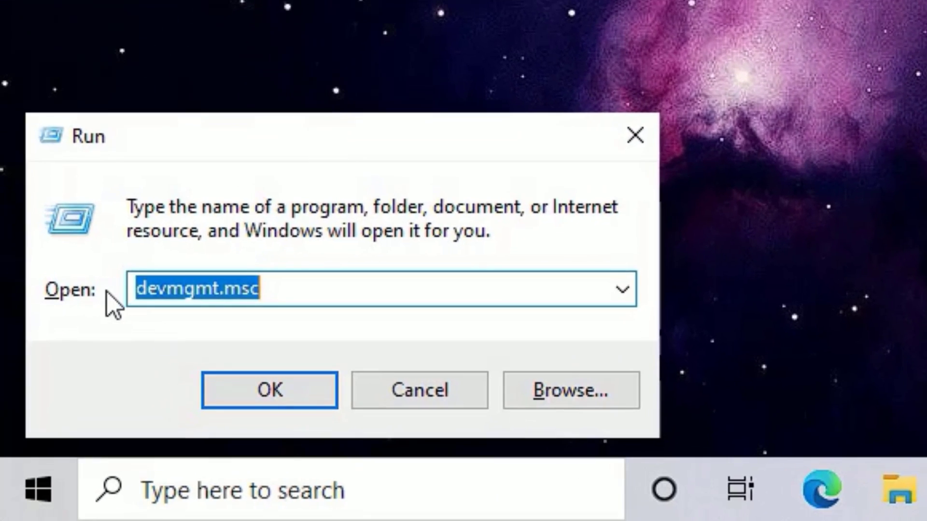
type("re")
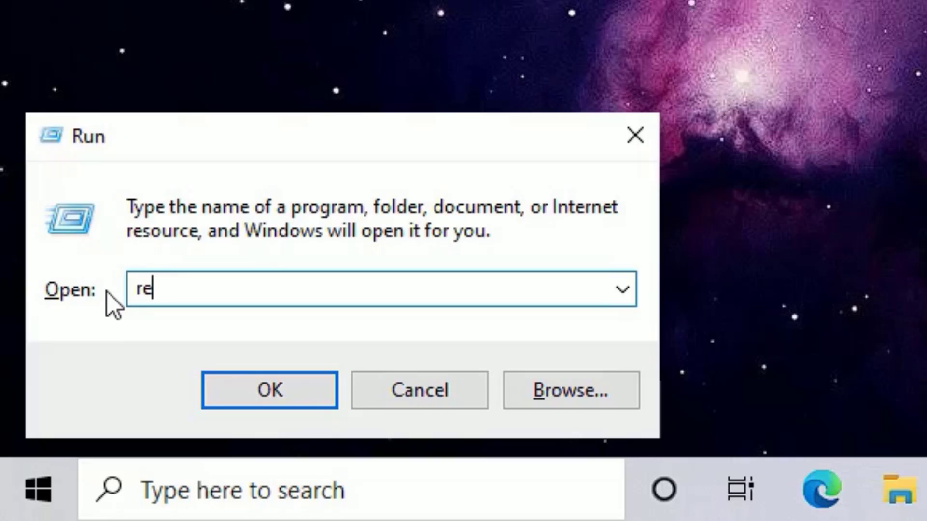
type("gedit")
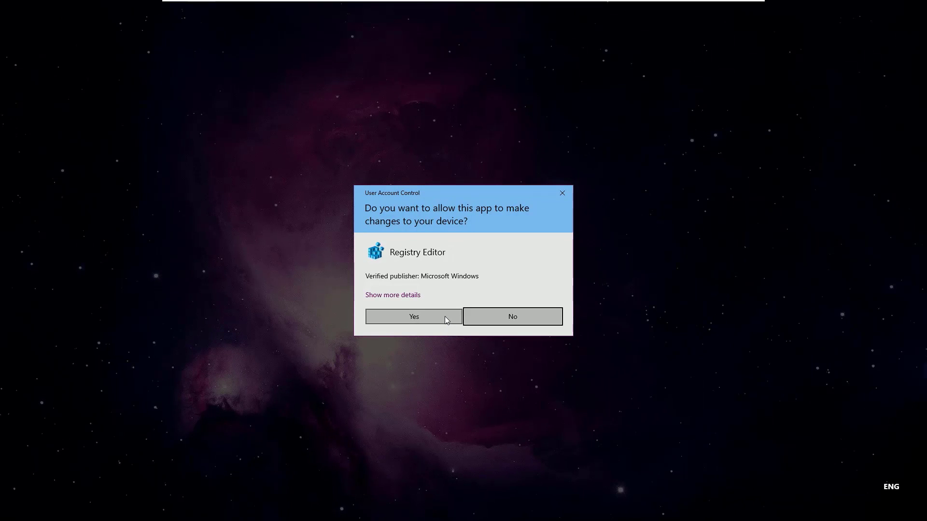
Allow Registry Editor, then navigate HKEY_LOCAL_MACHINE\SYSTEM\CurrentControlSet\Services down to i8042prt
left_click(444, 317)
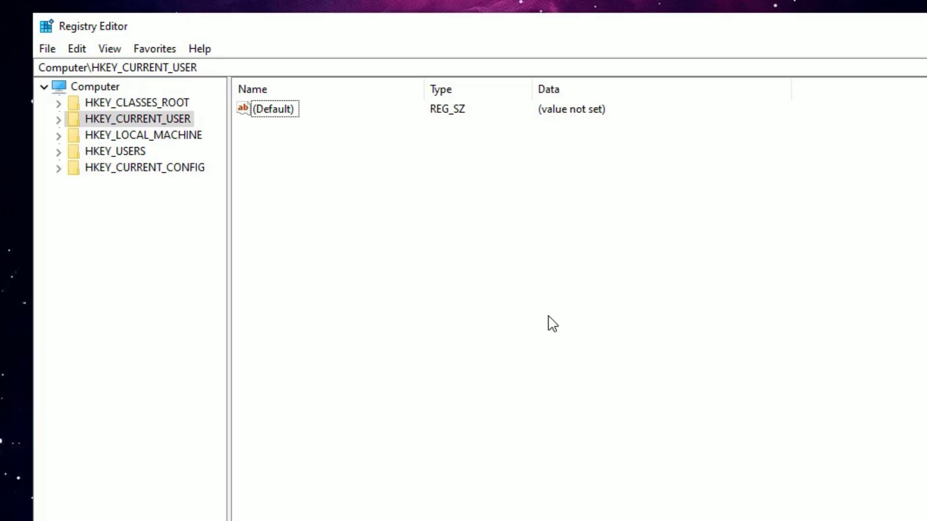
left_click(89, 136)
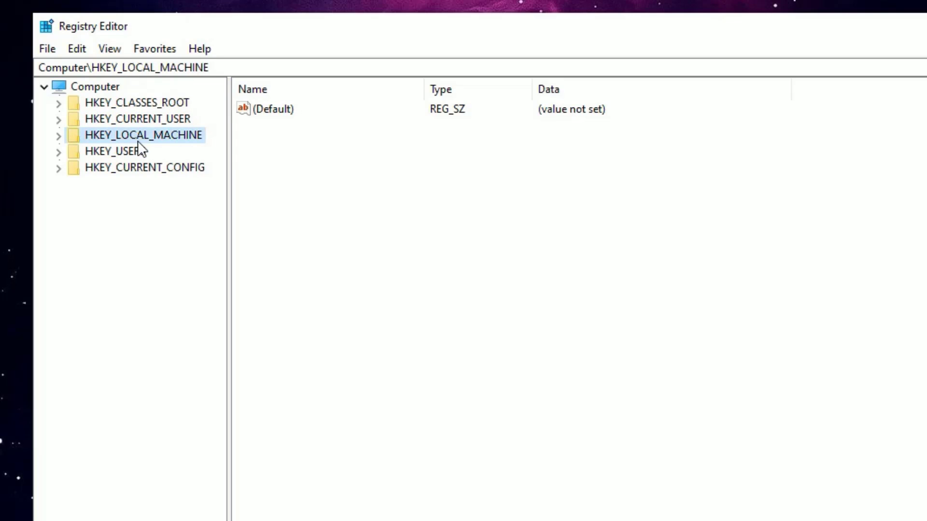
double_click(201, 138)
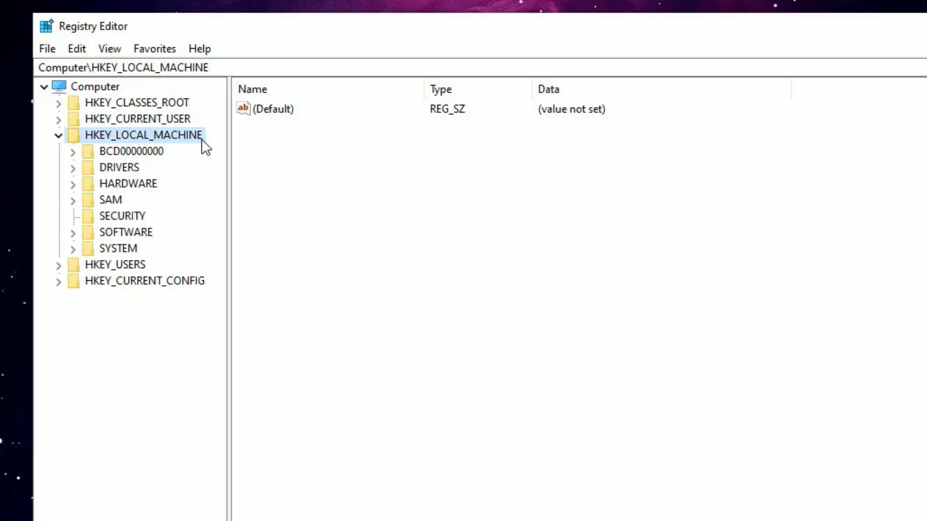
left_click(110, 249)
double_click(115, 248)
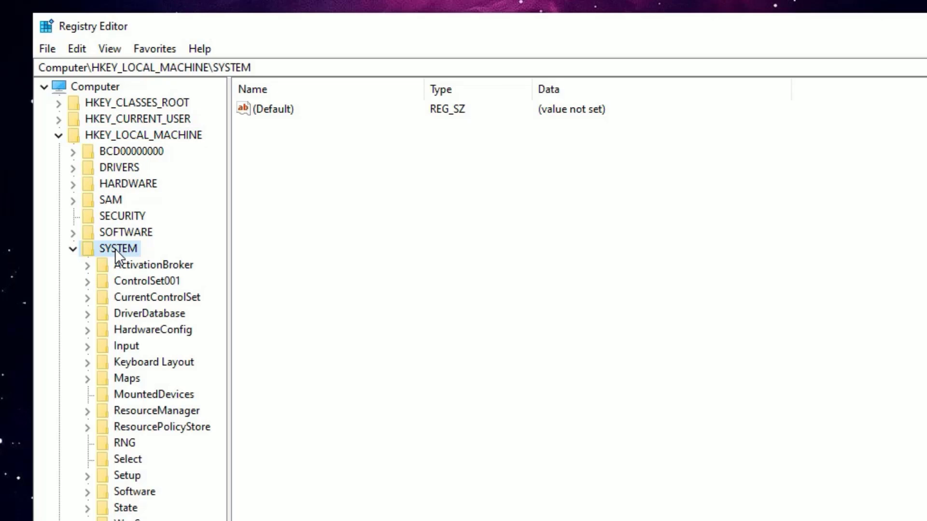
left_click(155, 298)
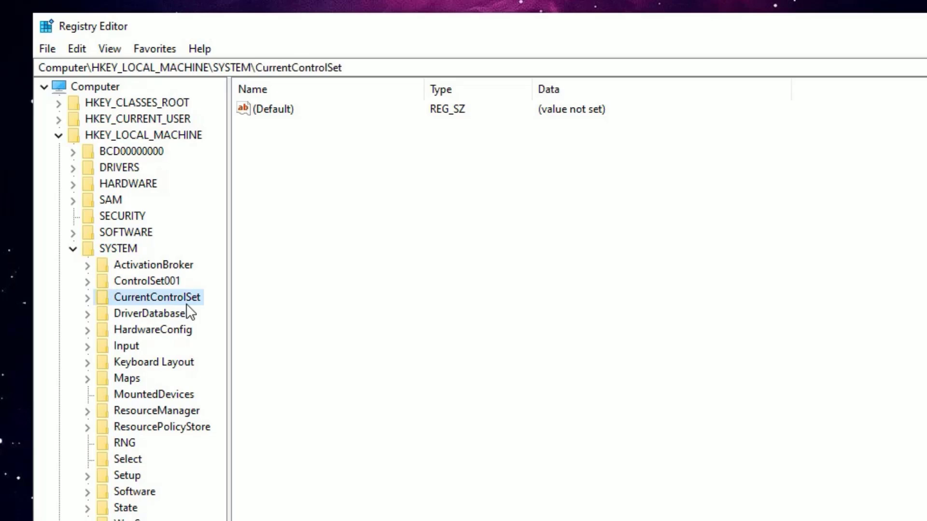
double_click(155, 302)
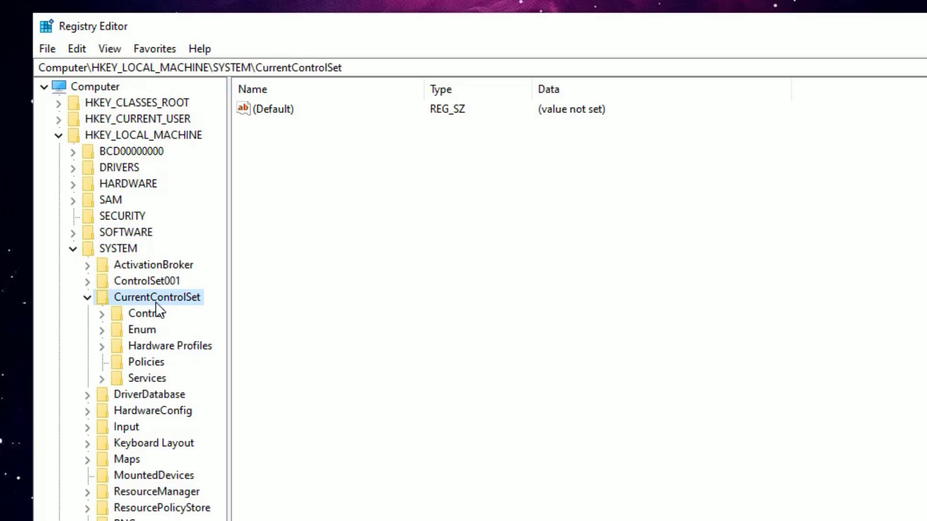
double_click(147, 378)
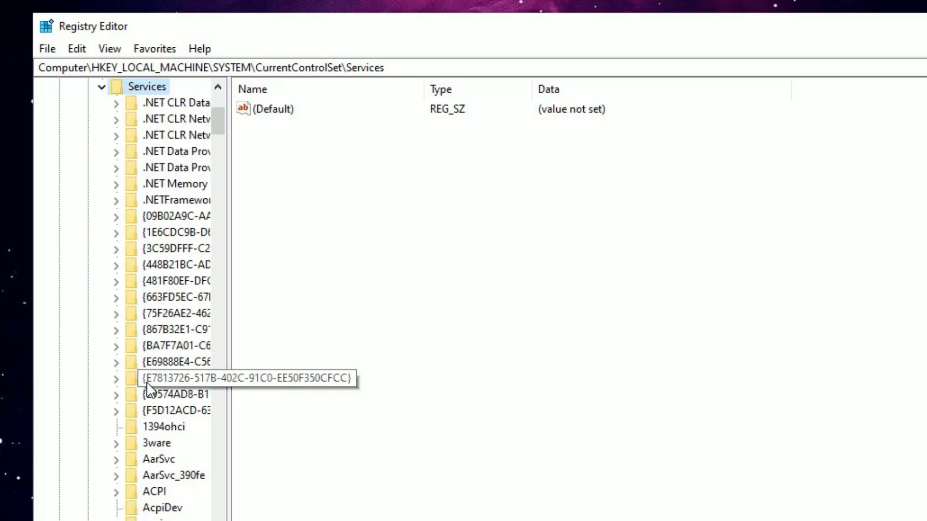
scroll(168, 440, "down", 2)
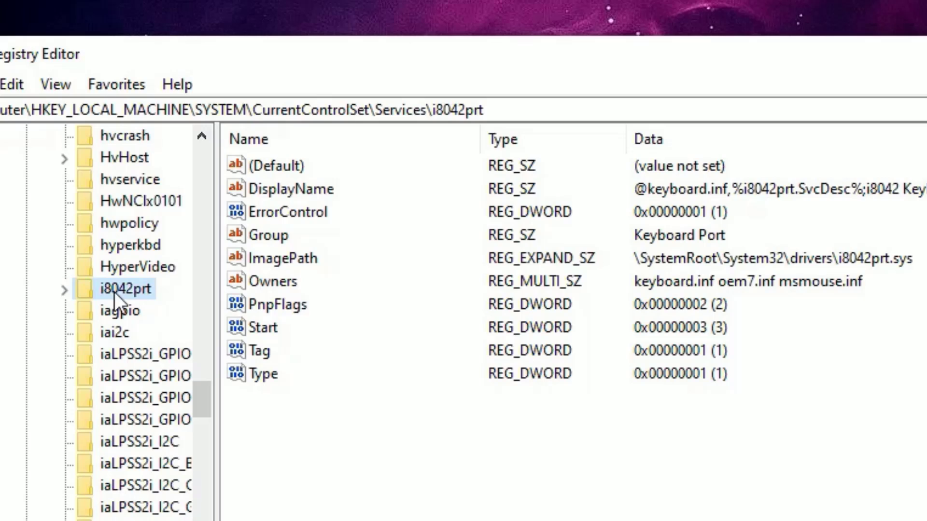
Set the i8042prt Start value data from 3 to 1 and close Registry Editor
left_click(337, 493)
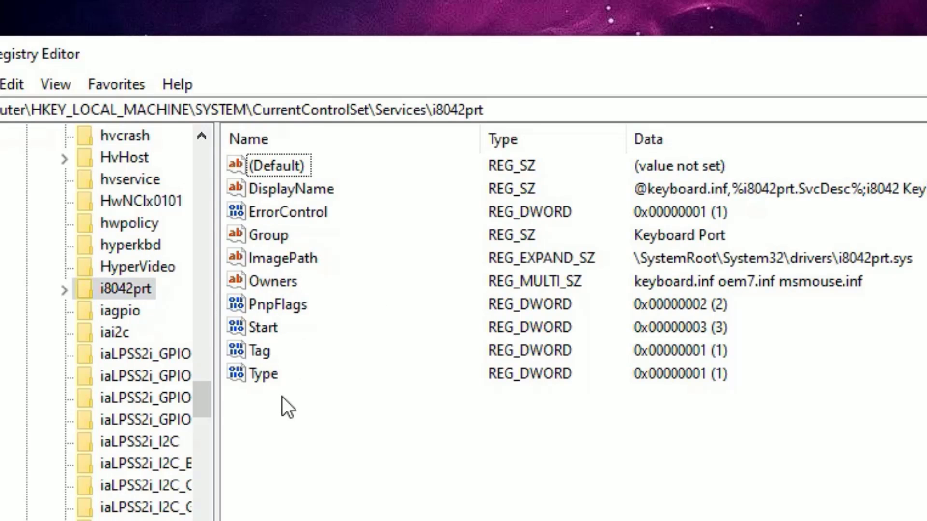
left_click(265, 327)
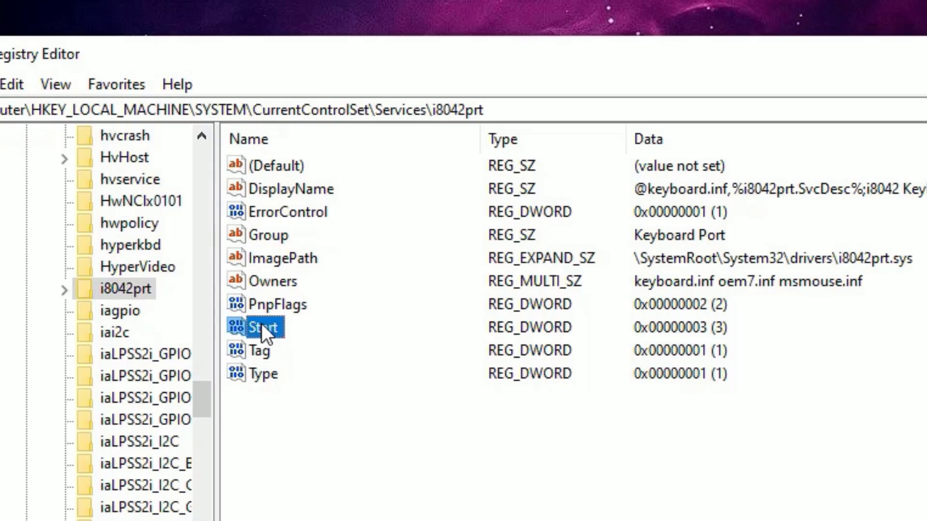
right_click(262, 330)
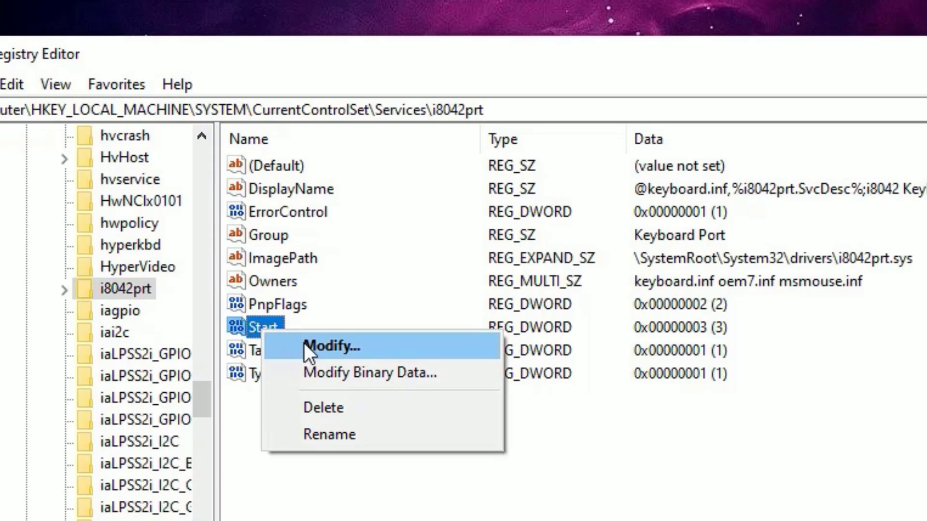
left_click(315, 349)
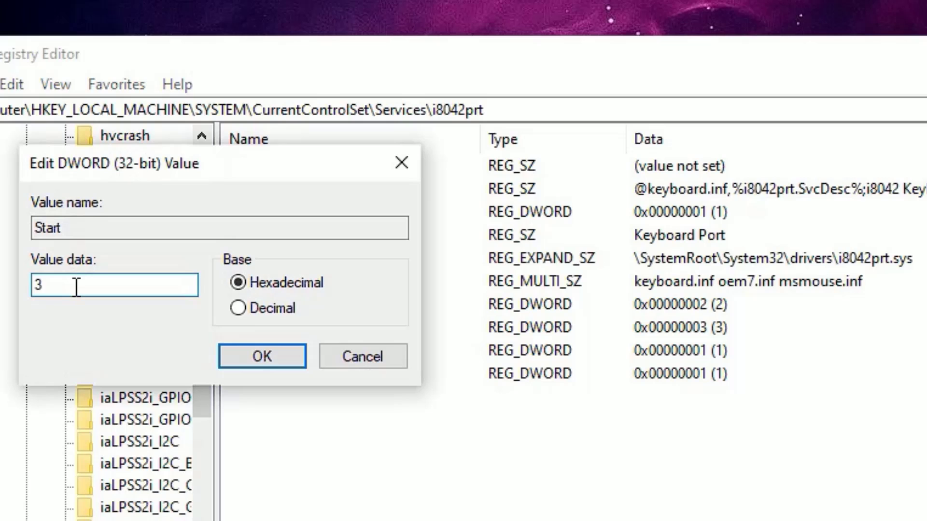
key("BackSpace")
type("1")
left_click(253, 358)
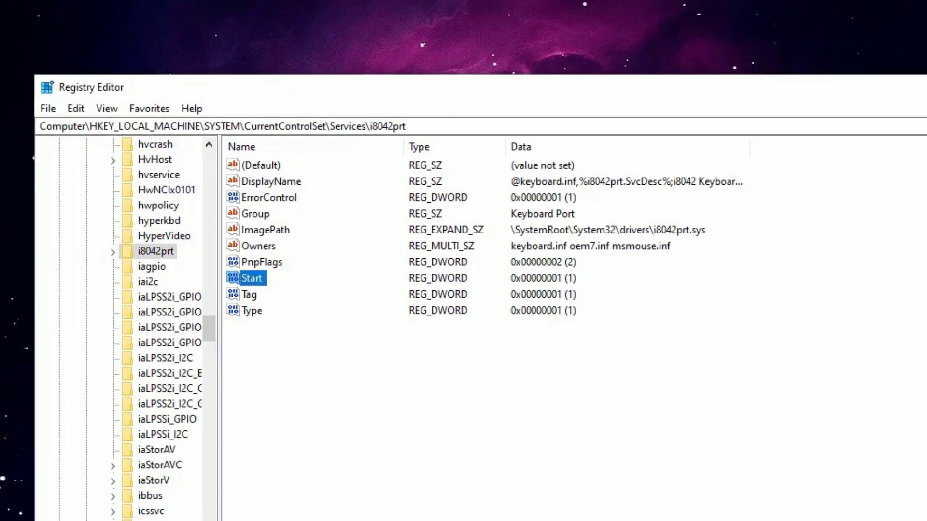
left_click(793, 120)
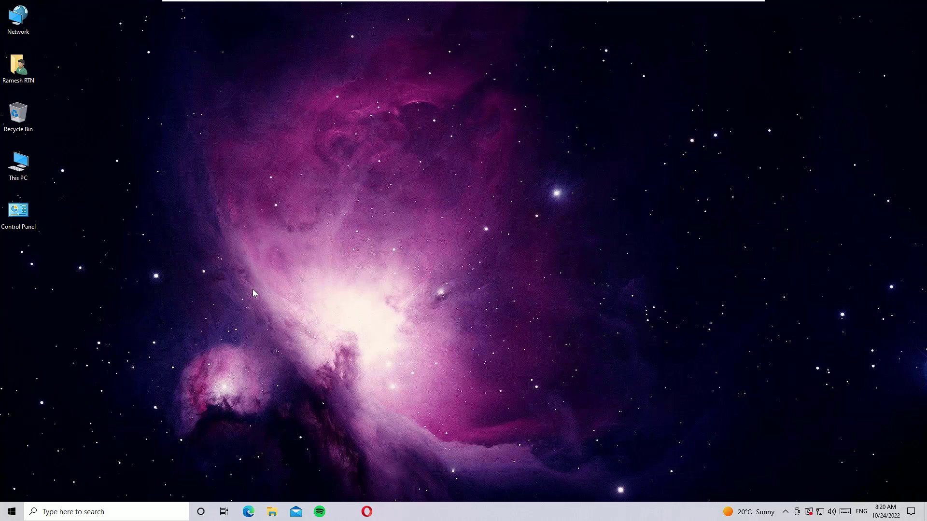
left_click(12, 512)
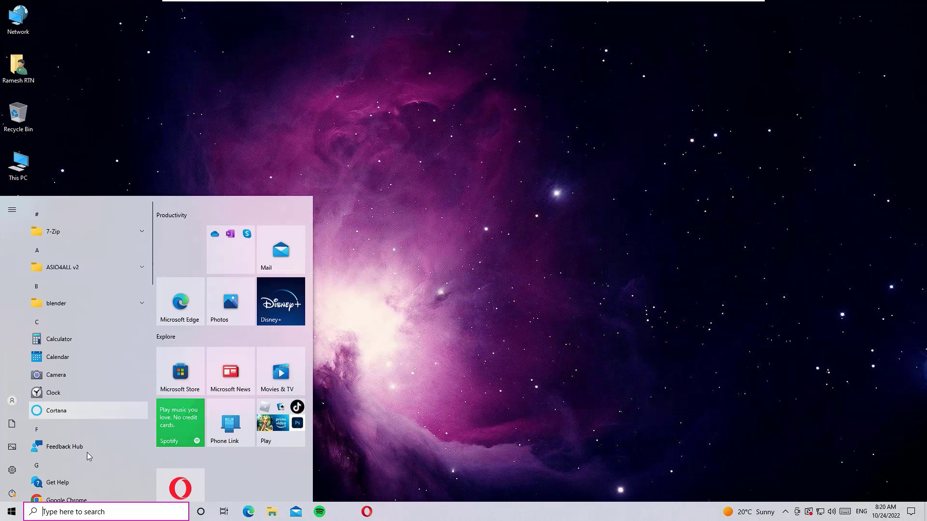
left_click(400, 388)
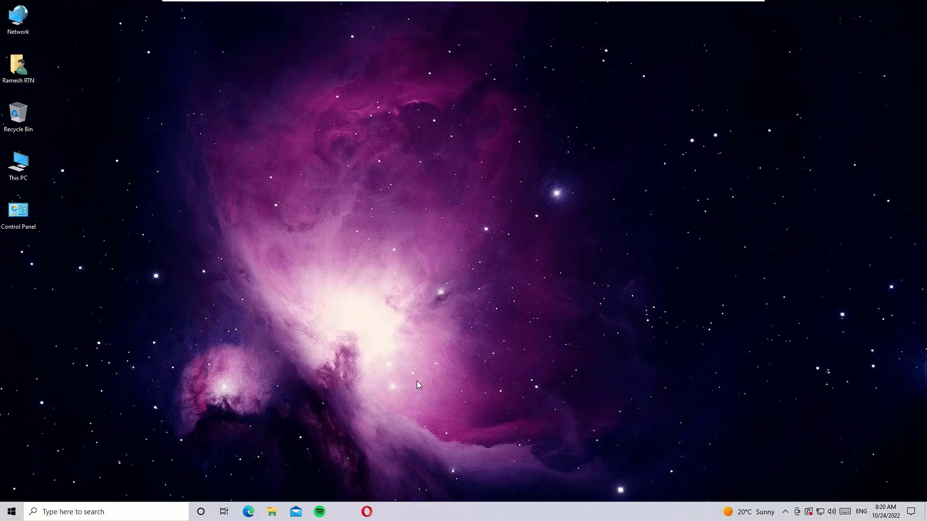